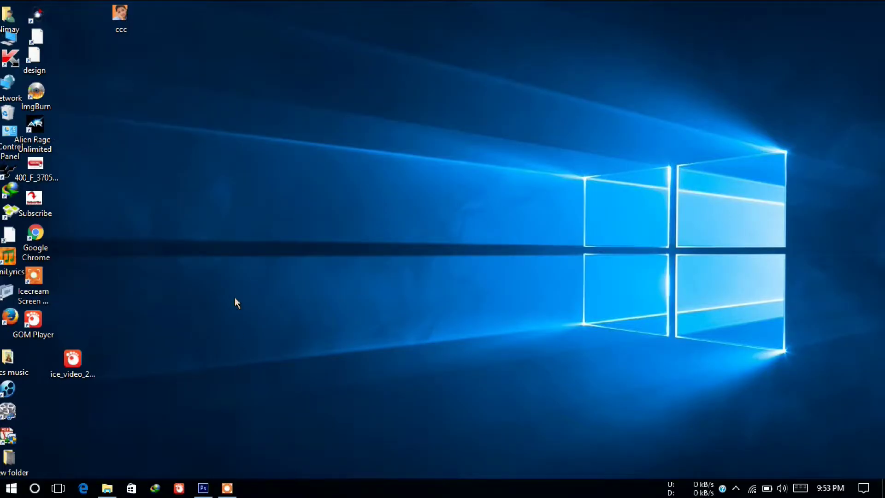
right_click(234, 231)
click(327, 288)
right_click(219, 224)
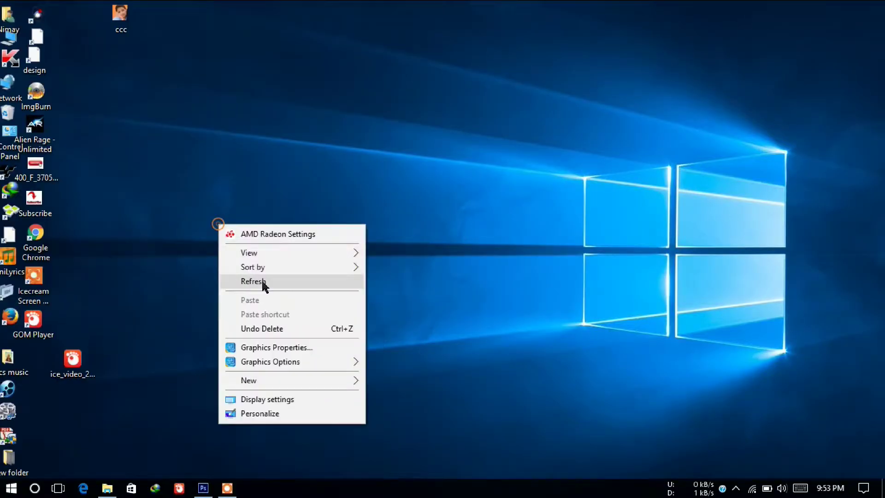
click(263, 283)
right_click(208, 229)
click(264, 284)
right_click(145, 194)
click(200, 252)
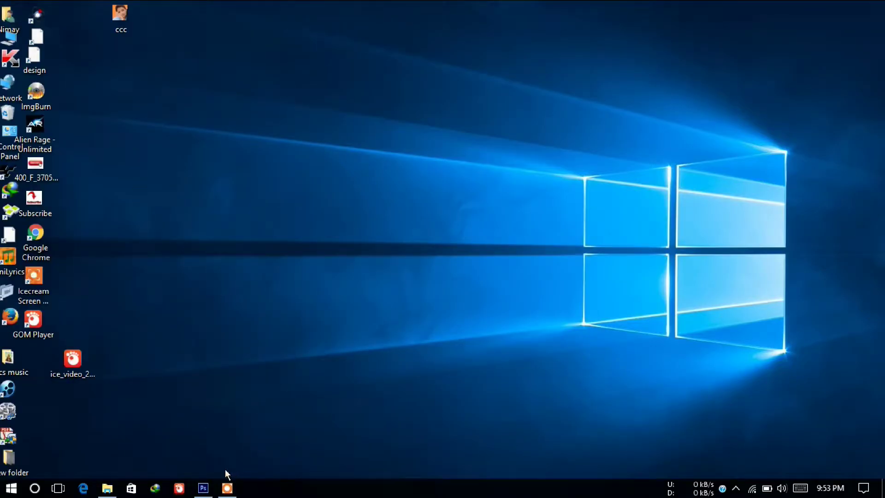
Step: Switch to Photoshop and open the portrait image ccc from the Desktop
click(203, 488)
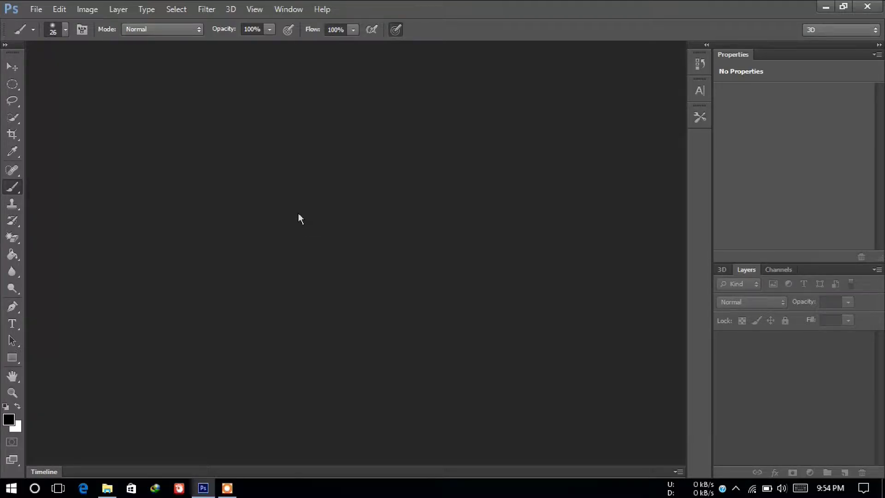
key(ctrl+o)
click(510, 201)
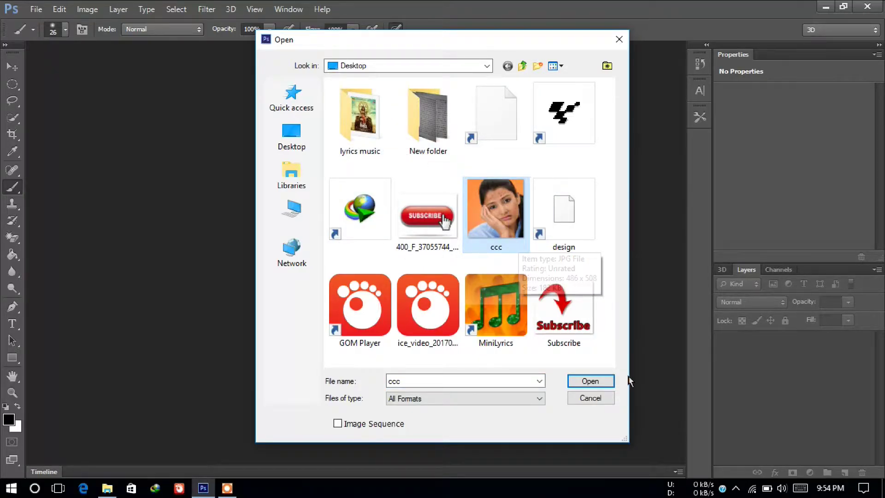
click(590, 381)
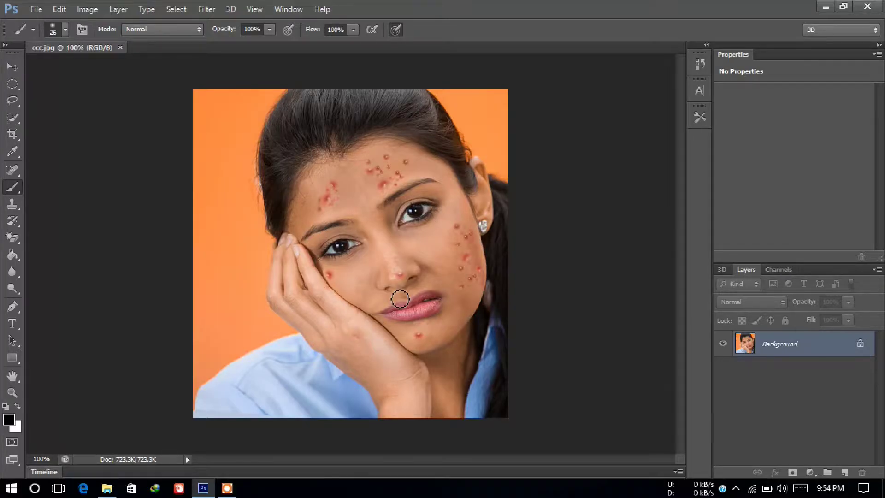
Step: Examine the blemishes on the cheeks, nose, chin and forehead of the portrait at up to 300% magnification
key(ctrl+space)
click(401, 300)
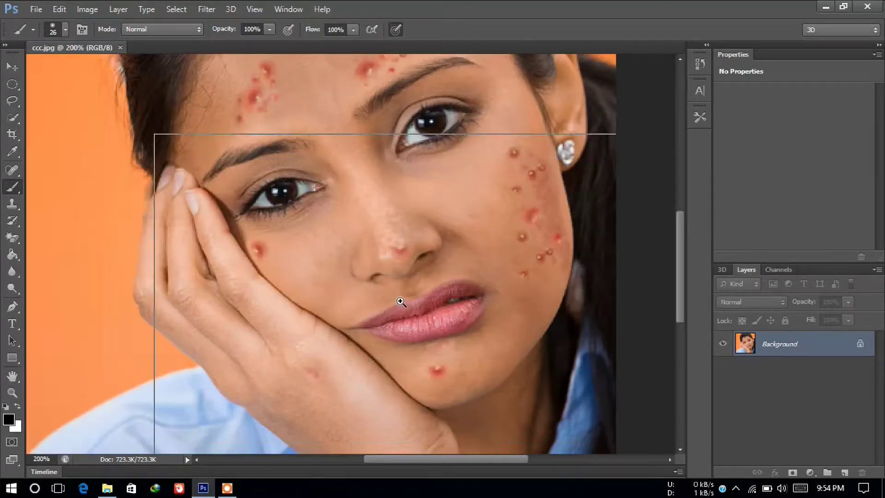
key(ctrl+alt+space)
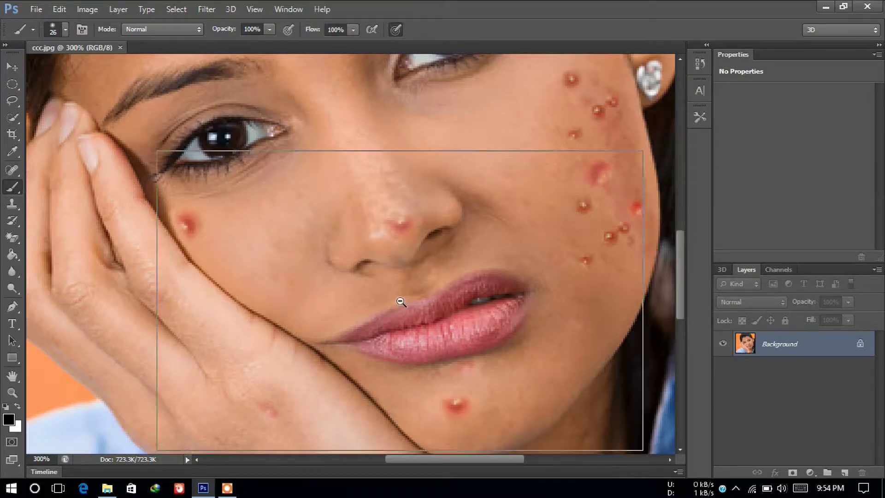
click(401, 302)
click(401, 301)
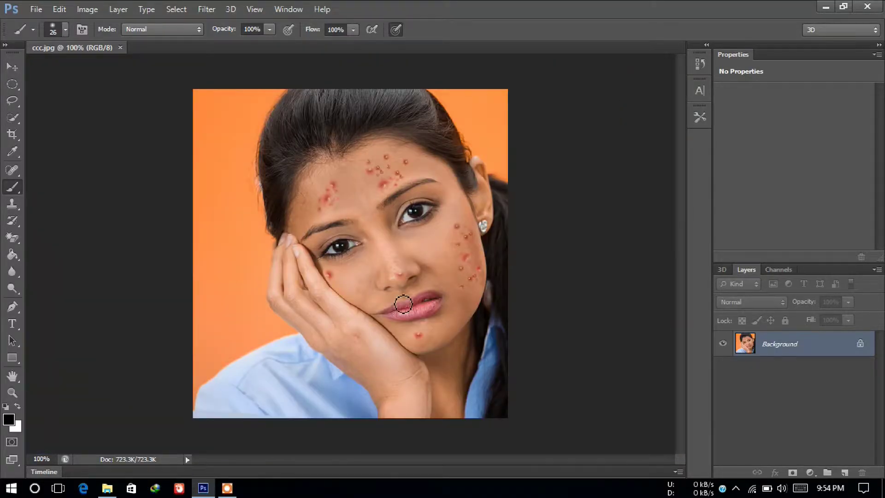
key(space)
scroll(412, 300, up, 2)
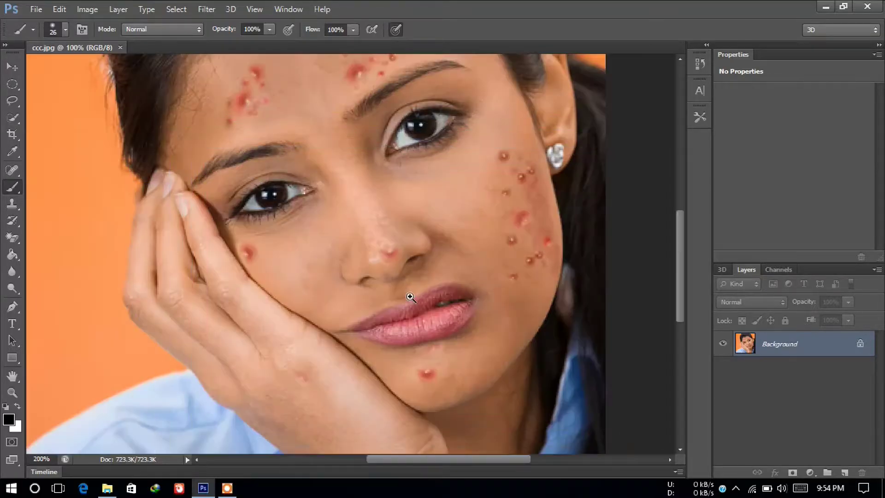
key(space)
mouse_move(409, 296)
mouse_down()
mouse_move(377, 221)
mouse_move(466, 471)
mouse_move(387, 331)
mouse_move(438, 473)
mouse_move(402, 313)
mouse_move(433, 375)
mouse_up()
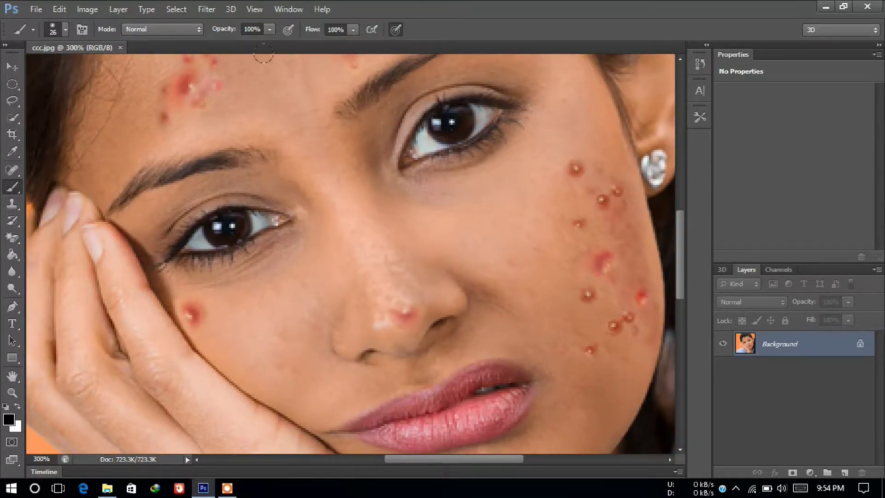
scroll(377, 250, up, 2)
scroll(378, 249, up, 3)
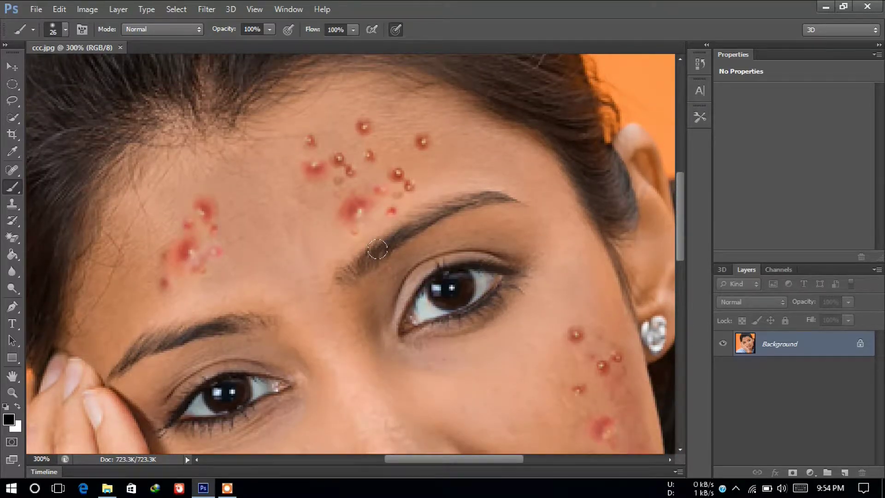
scroll(377, 250, down, 1)
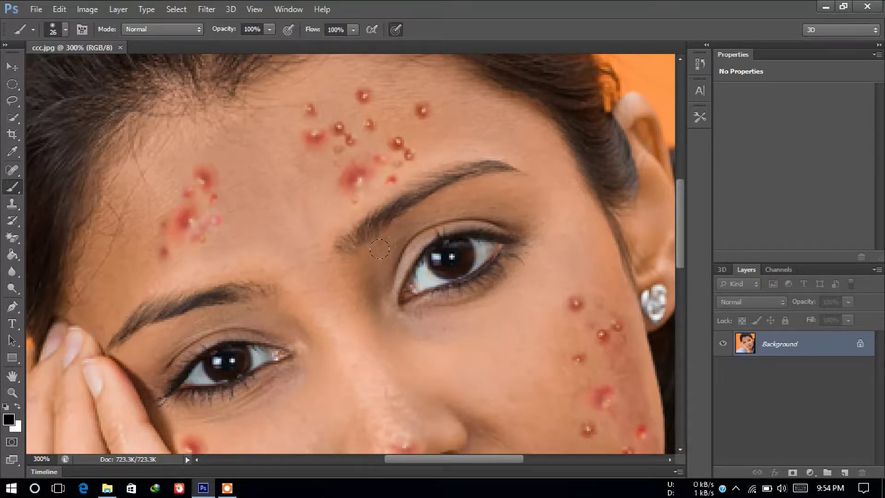
Step: Remove the pimple cluster on the forehead above the eyebrow on the earring side with the content-aware Spot Healing Brush
click(14, 171)
click(14, 171)
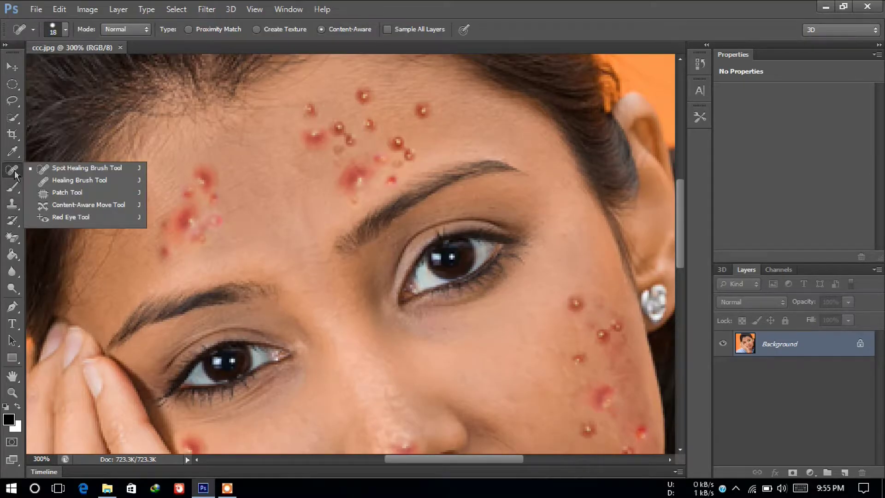
click(84, 171)
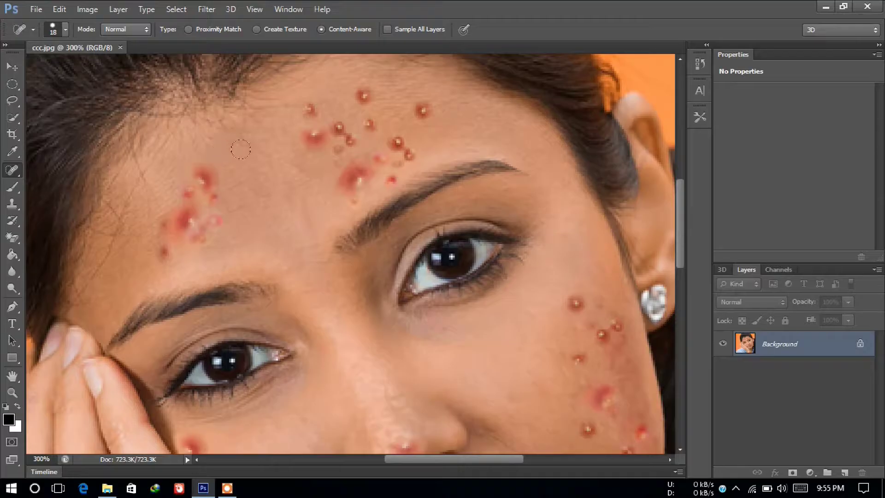
click(308, 107)
click(364, 95)
click(423, 109)
click(308, 130)
click(339, 126)
click(348, 139)
click(369, 123)
mouse_move(394, 136)
mouse_down()
mouse_move(410, 156)
mouse_move(381, 162)
mouse_up()
click(391, 179)
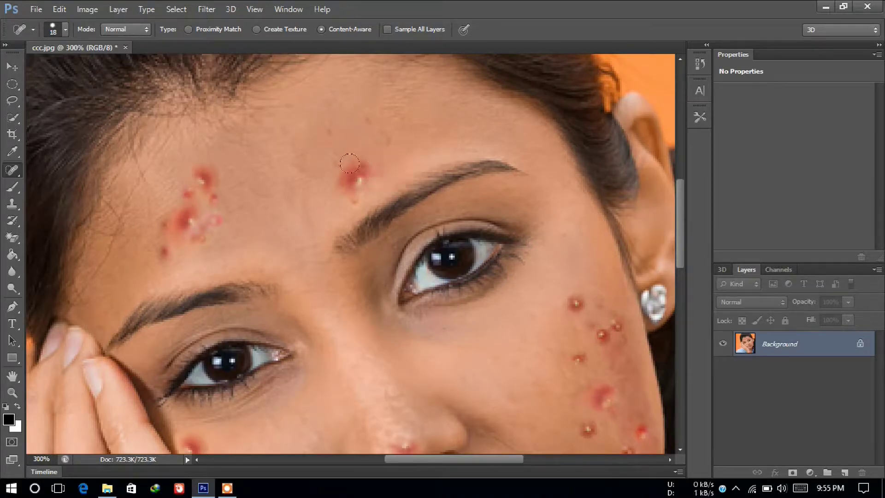
click(358, 171)
click(357, 185)
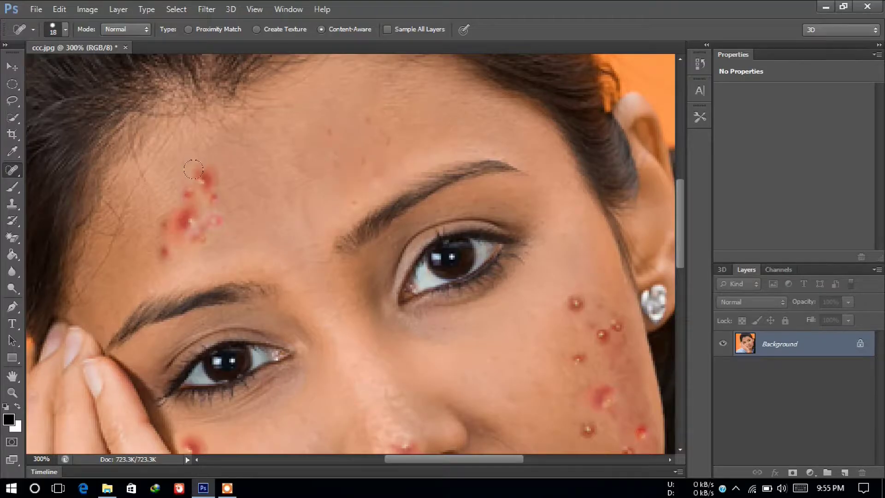
Step: Heal the red spots on the forehead above the eyebrow nearer the supporting hand
click(202, 175)
click(213, 196)
click(188, 191)
click(204, 221)
click(187, 219)
click(161, 241)
Step: Heal all the pimples and red marks on the cheek below the earring with the Spot Healing Brush
scroll(322, 233, down, 3)
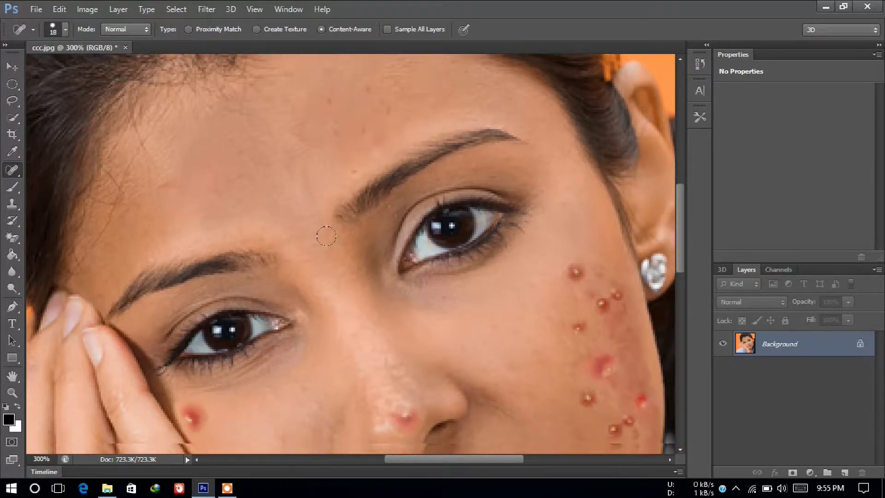
click(575, 199)
drag(601, 230, 616, 223)
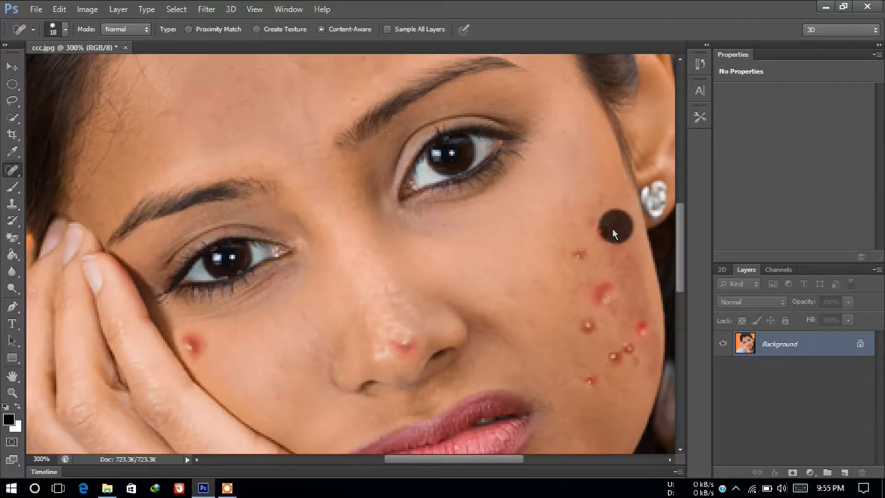
click(576, 255)
click(599, 291)
scroll(582, 272, down, 2)
click(585, 264)
click(589, 319)
click(614, 290)
click(624, 290)
click(634, 264)
click(628, 221)
click(626, 190)
click(580, 229)
click(599, 250)
click(634, 259)
click(640, 277)
Step: Heal the pimples on the nose and beside the fingers, and touch up the leftover marks on the forehead
click(404, 275)
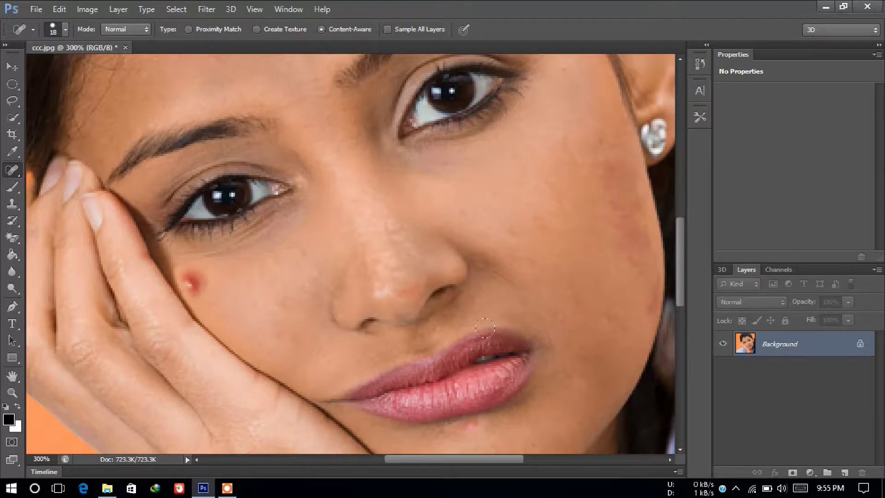
click(189, 277)
scroll(298, 314, up, 2)
scroll(298, 314, up, 10)
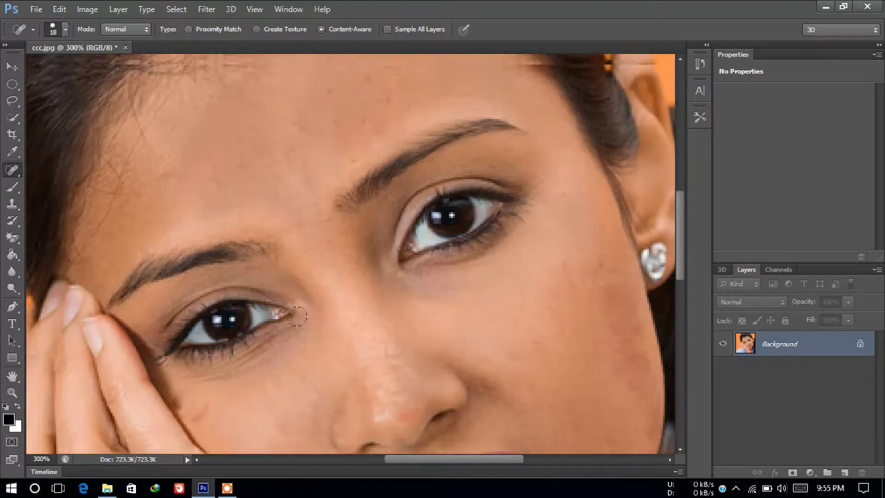
drag(328, 157, 313, 145)
Step: Return to 100% view and heal the pimple on the chin
scroll(335, 164, down, 10)
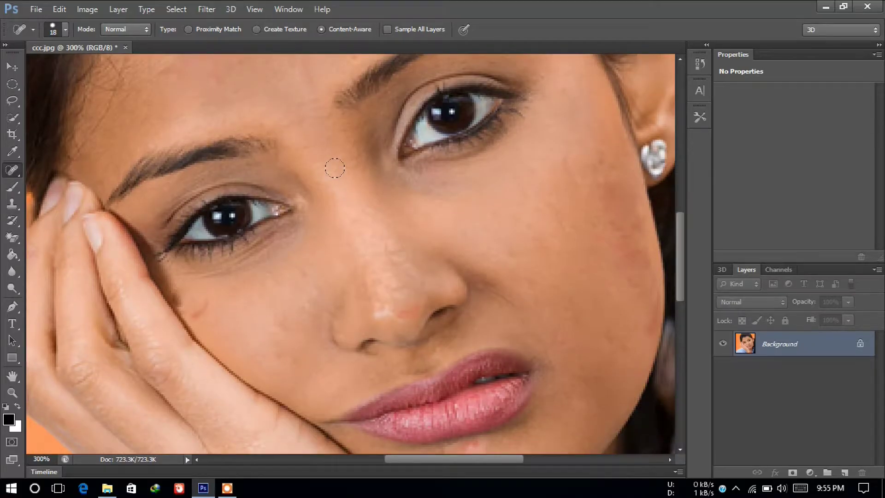
scroll(340, 178, down, 2)
scroll(340, 178, down, 1)
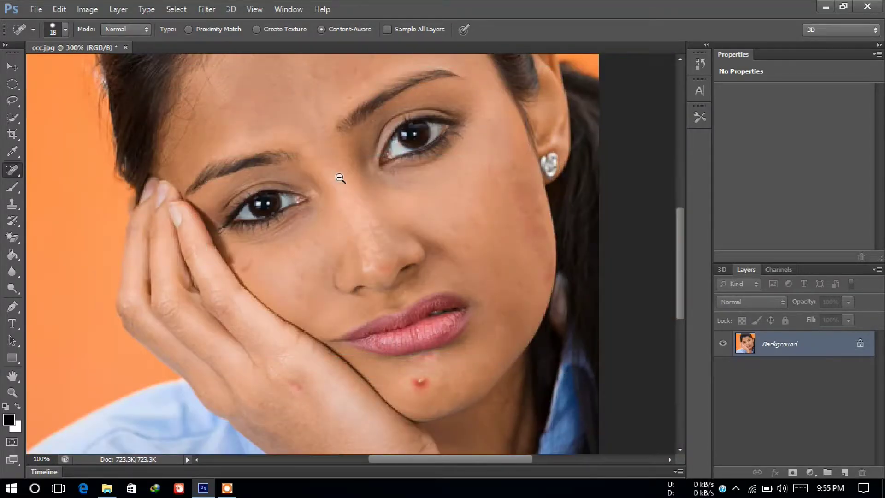
scroll(341, 179, down, 1)
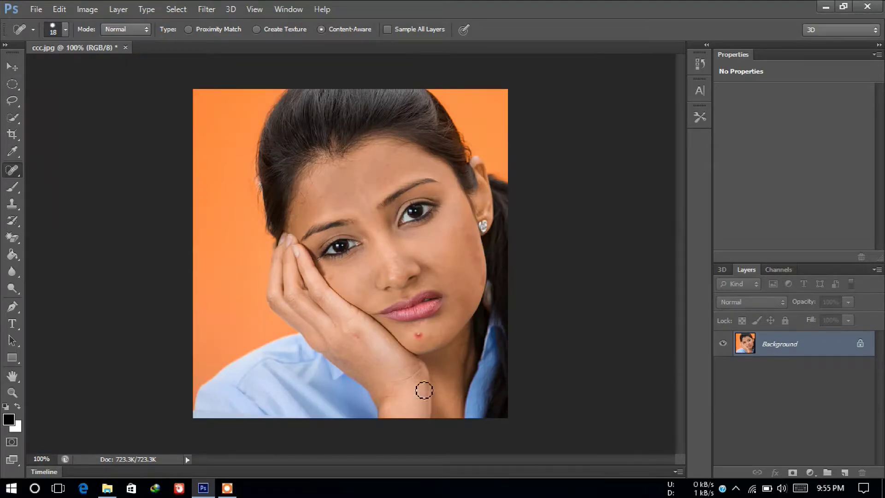
click(421, 338)
Step: Duplicate the retouched Background layer, and duplicate the resulting Layer 1 as well
key(ctrl+j)
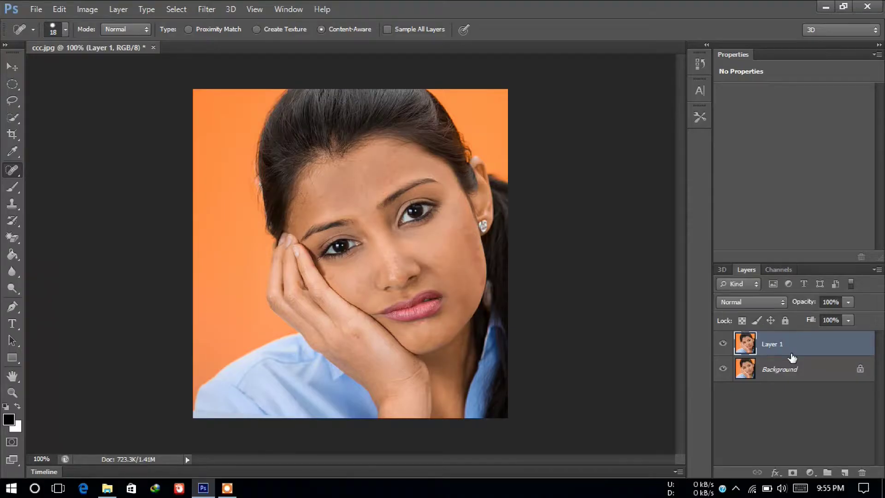
click(802, 368)
drag(794, 345, 845, 472)
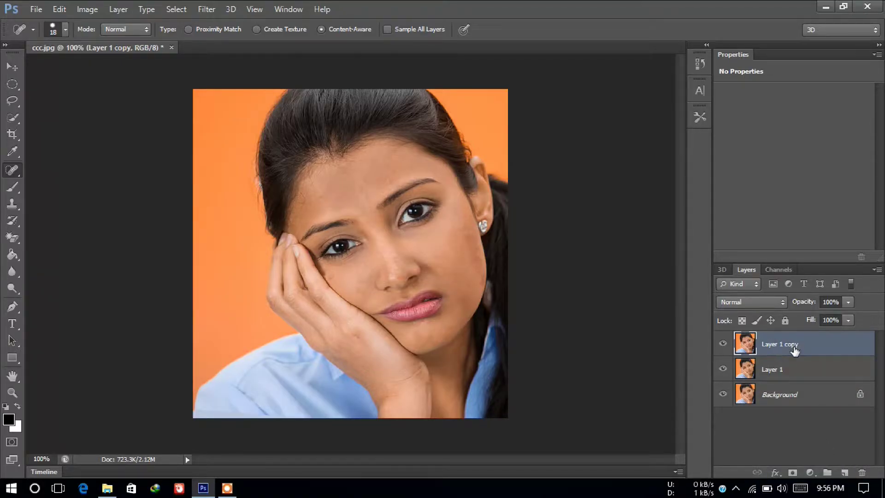
Step: Hide Layer 1 copy and apply a Gaussian Blur with a 4.3-pixel radius to Layer 1
click(723, 343)
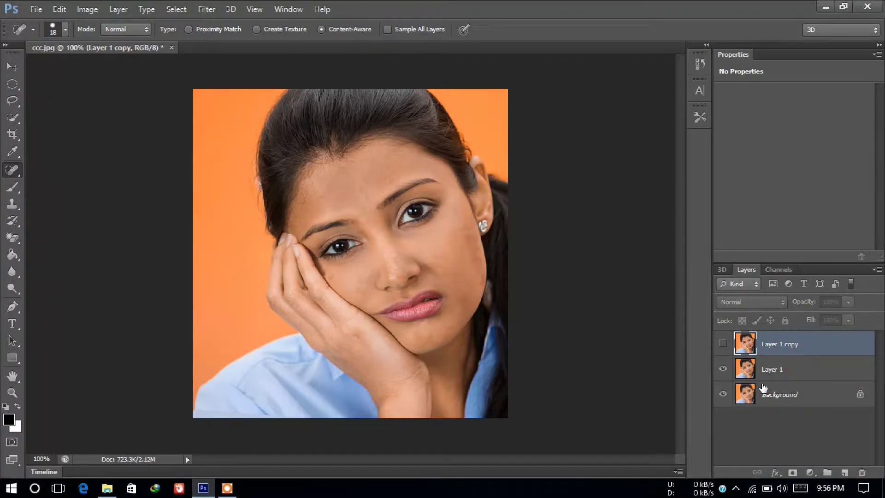
click(779, 371)
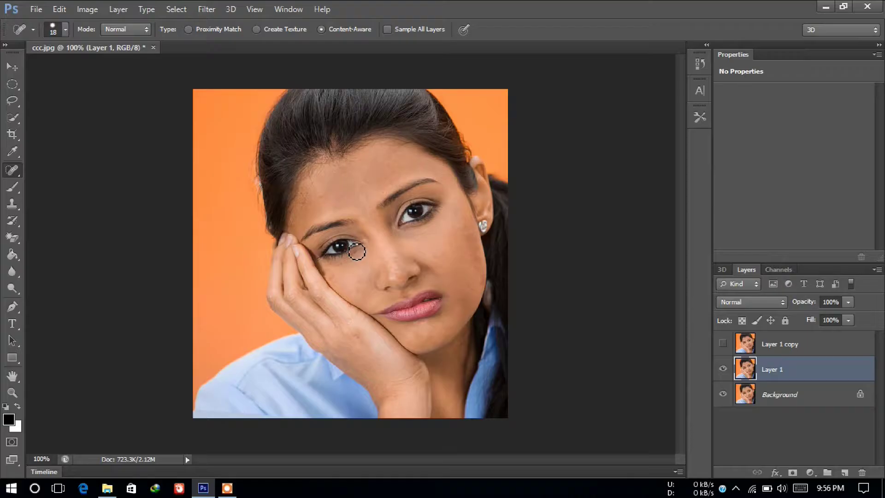
click(207, 9)
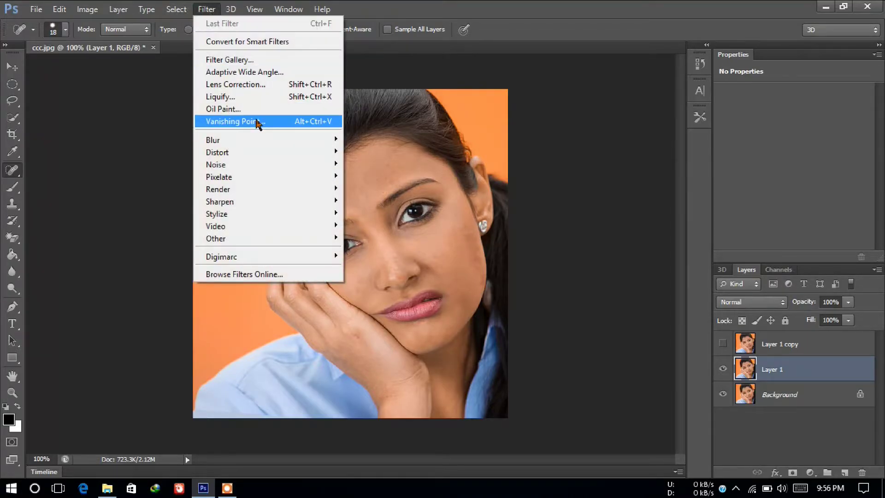
mouse_move(258, 142)
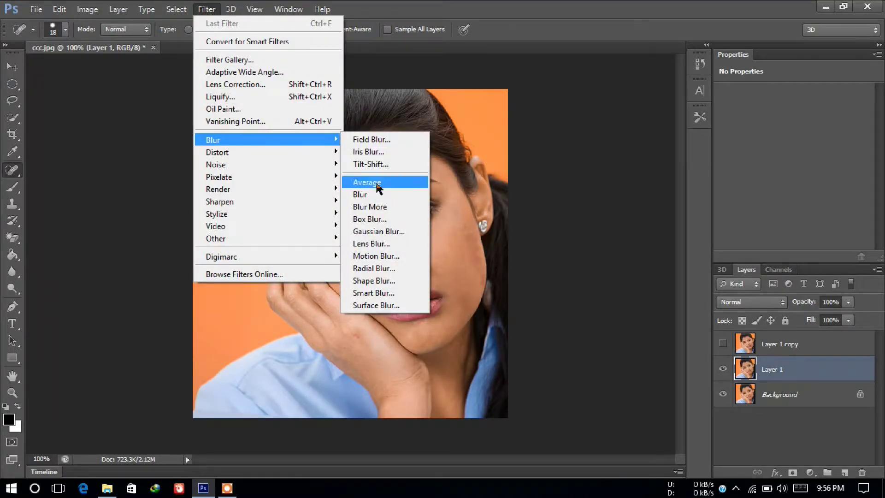
click(386, 232)
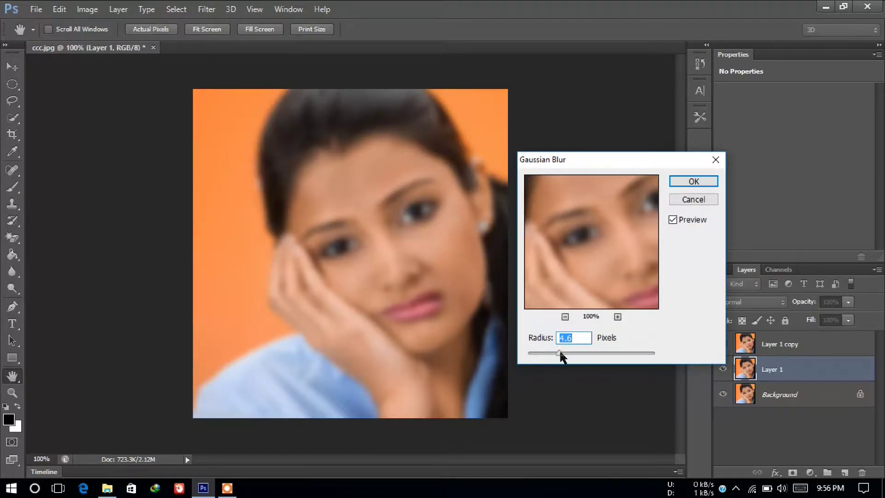
drag(560, 359, 697, 179)
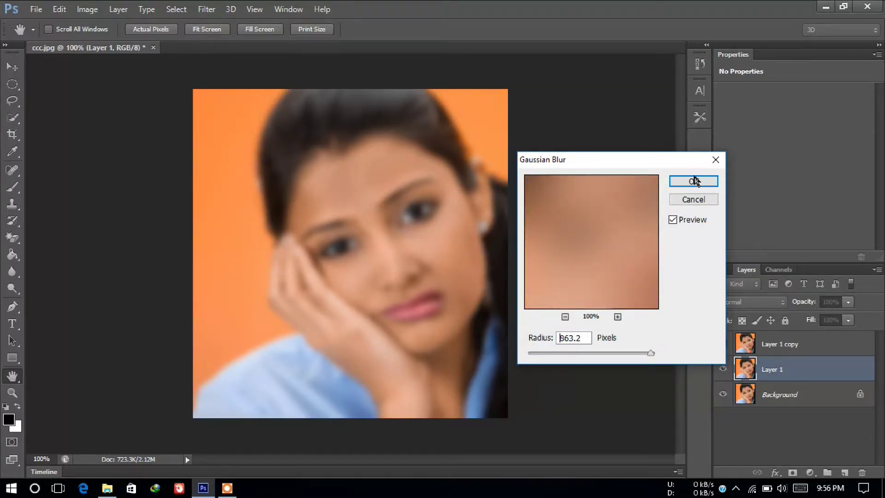
click(560, 355)
drag(560, 357, 560, 358)
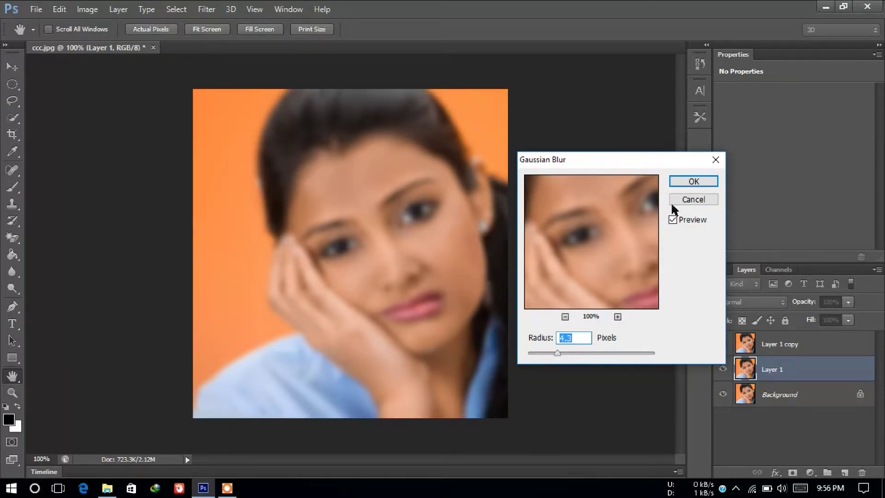
click(685, 181)
key(j)
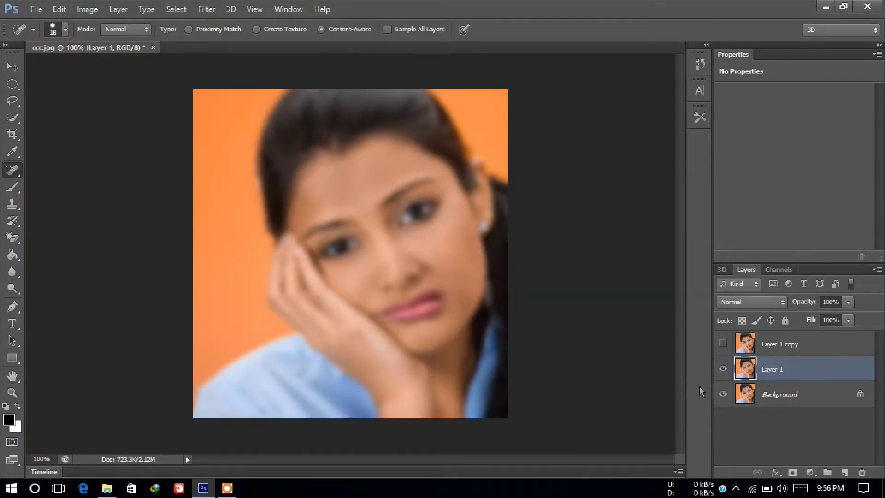
Step: Add a white layer mask to the blurred Layer 1 and make black the foreground color
click(793, 473)
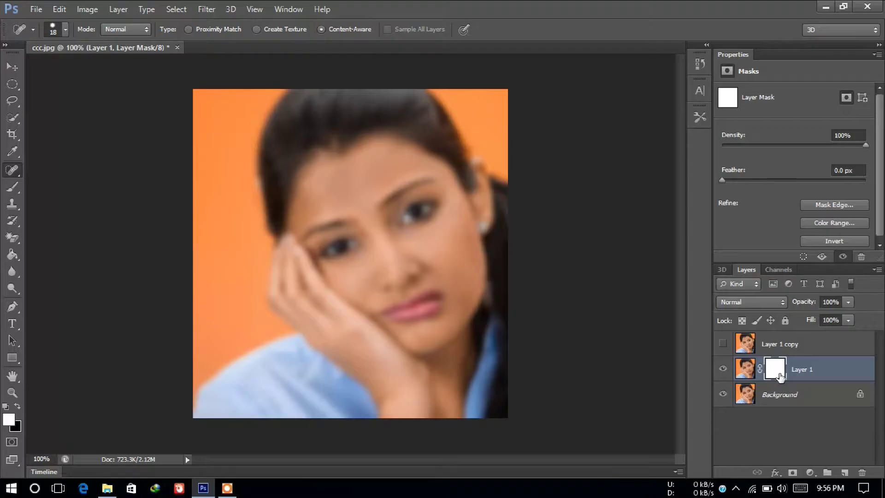
click(18, 406)
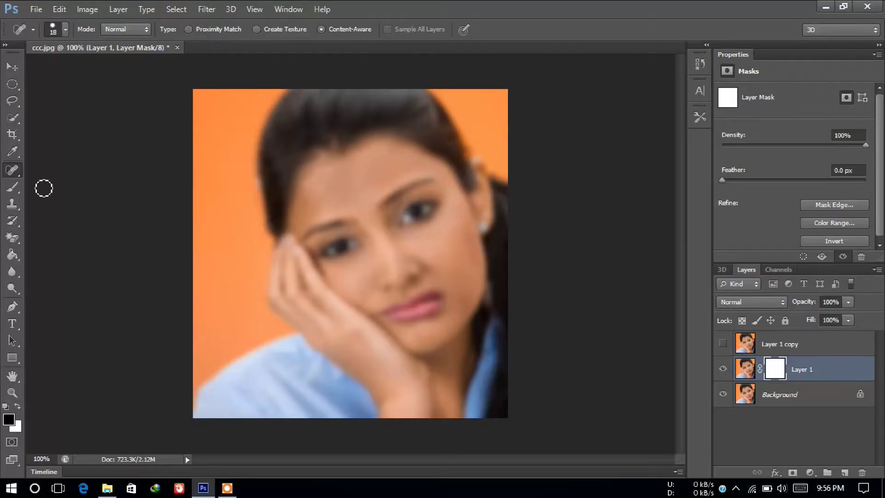
Step: Fill Layer 1's mask with black using the Paint Bucket tool
click(12, 258)
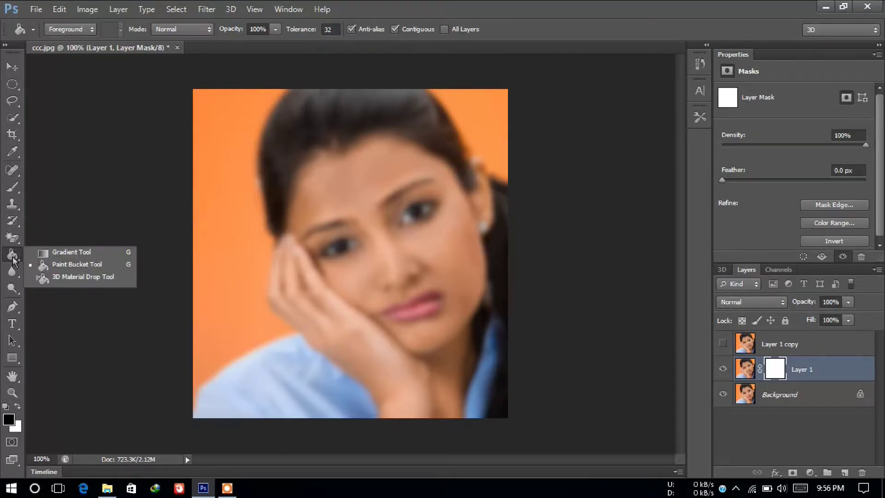
click(81, 267)
click(314, 204)
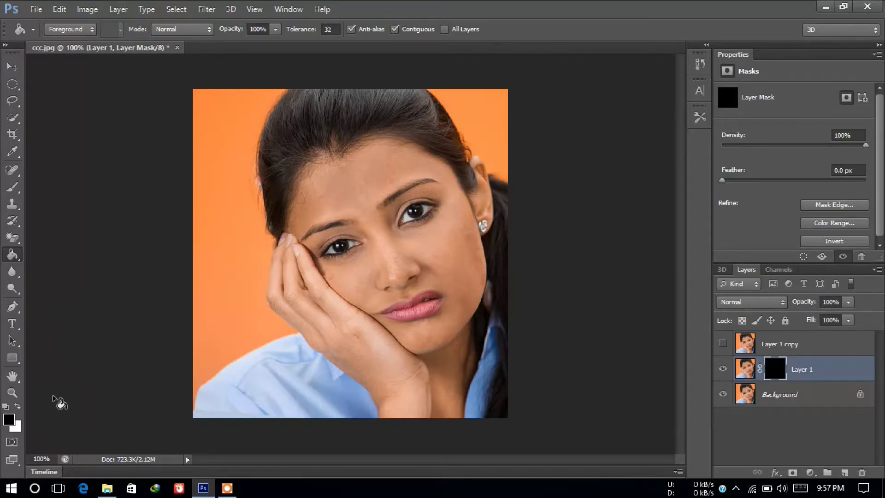
Step: Make white the foreground color and brush over the whole forehead on Layer 1's mask to reveal the blurred skin
click(17, 407)
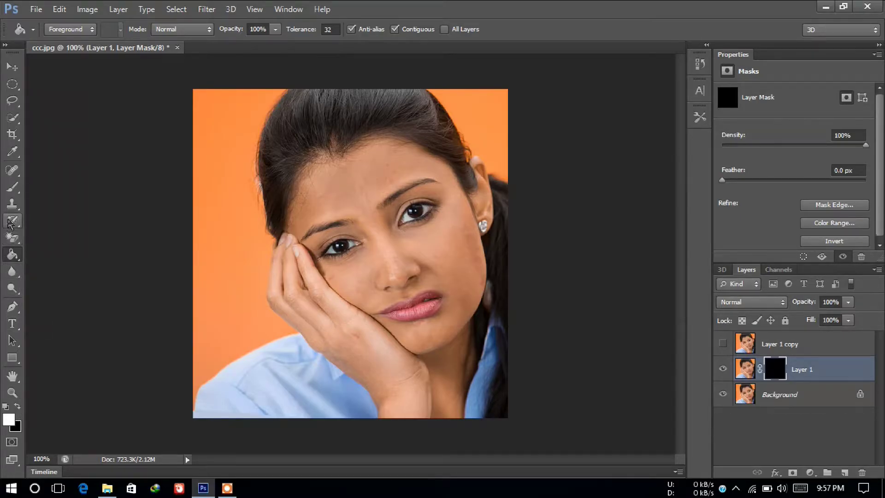
click(12, 187)
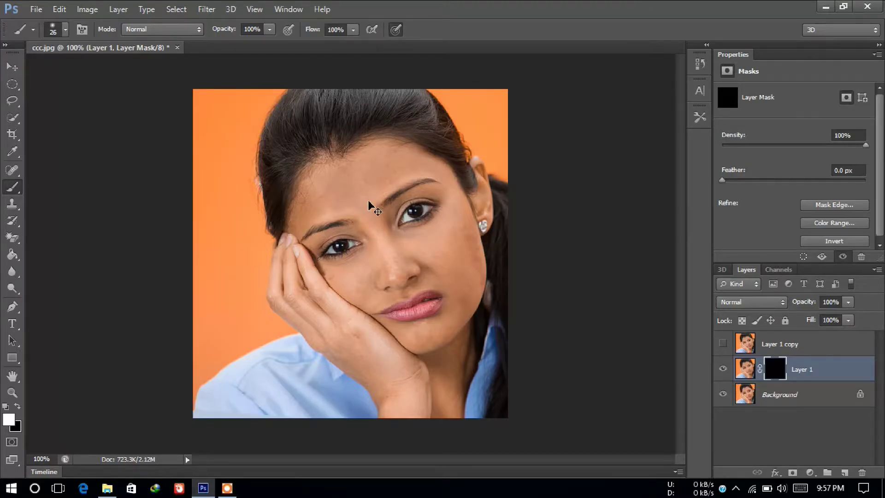
ctrl+click(369, 201)
ctrl+click(372, 203)
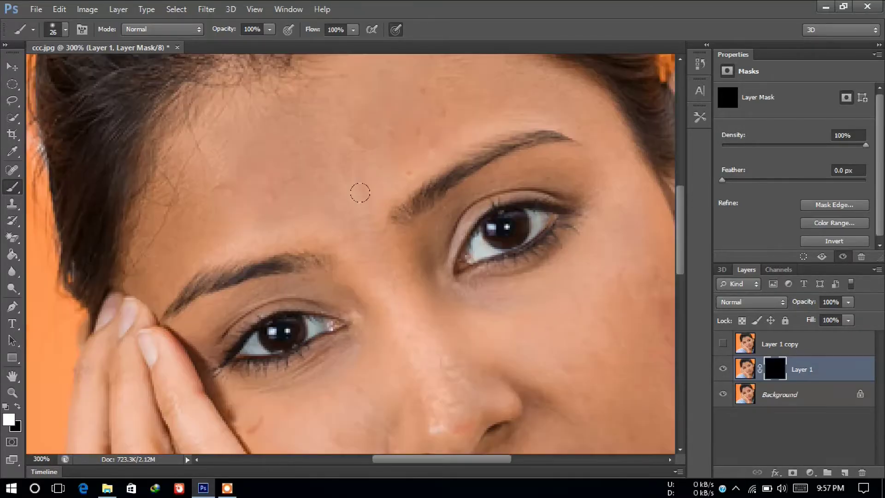
scroll(360, 192, up, 1)
scroll(360, 192, up, 3)
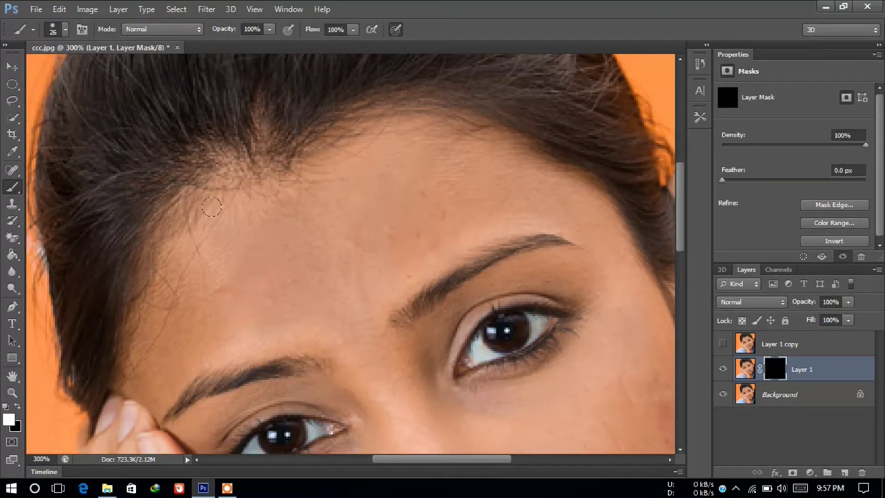
mouse_move(270, 210)
mouse_down()
mouse_move(371, 139)
mouse_move(406, 136)
mouse_move(474, 135)
mouse_move(502, 159)
mouse_move(493, 185)
mouse_up()
mouse_move(367, 194)
mouse_down()
mouse_move(383, 223)
mouse_move(432, 199)
mouse_move(391, 194)
mouse_move(349, 243)
mouse_move(318, 230)
mouse_move(314, 198)
mouse_move(221, 294)
mouse_move(294, 214)
mouse_move(200, 258)
mouse_move(155, 312)
mouse_move(187, 240)
mouse_move(140, 369)
mouse_move(277, 314)
mouse_up()
mouse_move(337, 264)
mouse_down()
mouse_move(370, 275)
mouse_move(479, 205)
mouse_move(539, 193)
mouse_move(495, 158)
mouse_up()
mouse_move(367, 125)
mouse_down()
mouse_move(288, 172)
mouse_move(239, 182)
mouse_move(217, 207)
mouse_up()
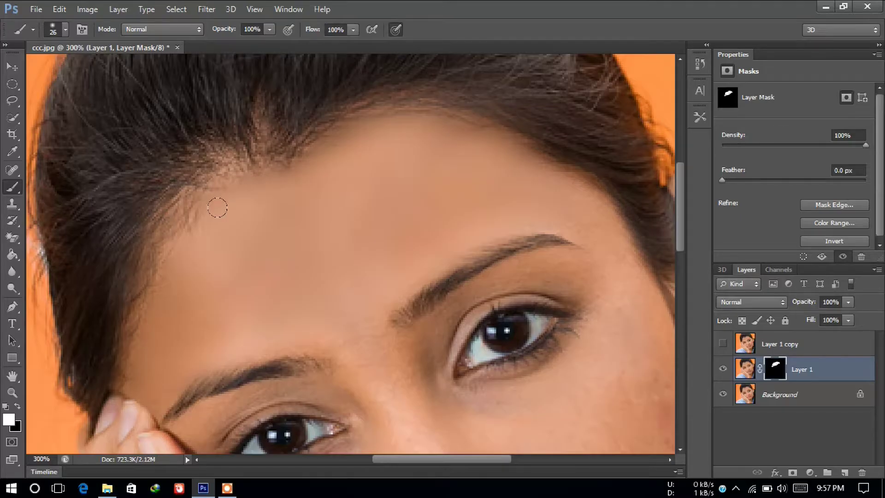
Step: Paint white on Layer 1's mask over the nose and both cheeks to smooth them, avoiding the eyes
scroll(231, 205, down, 6)
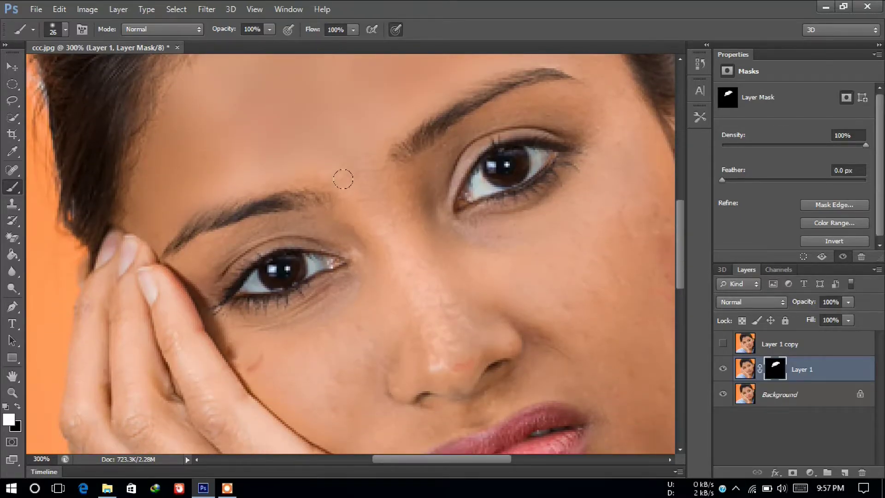
drag(416, 295, 438, 352)
drag(245, 346, 236, 369)
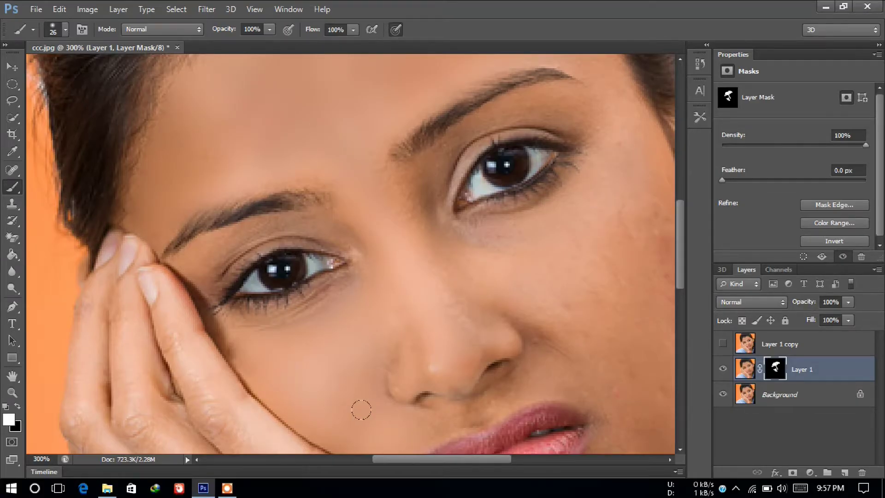
scroll(361, 410, down, 2)
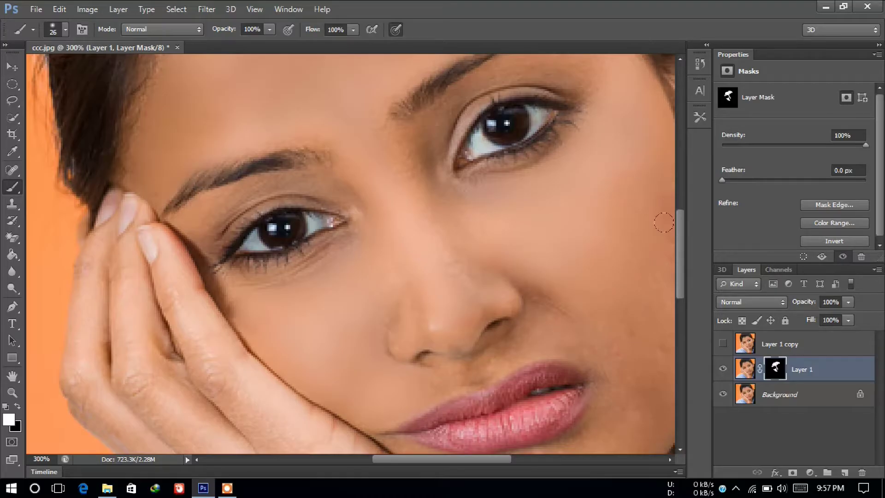
scroll(624, 306, down, 2)
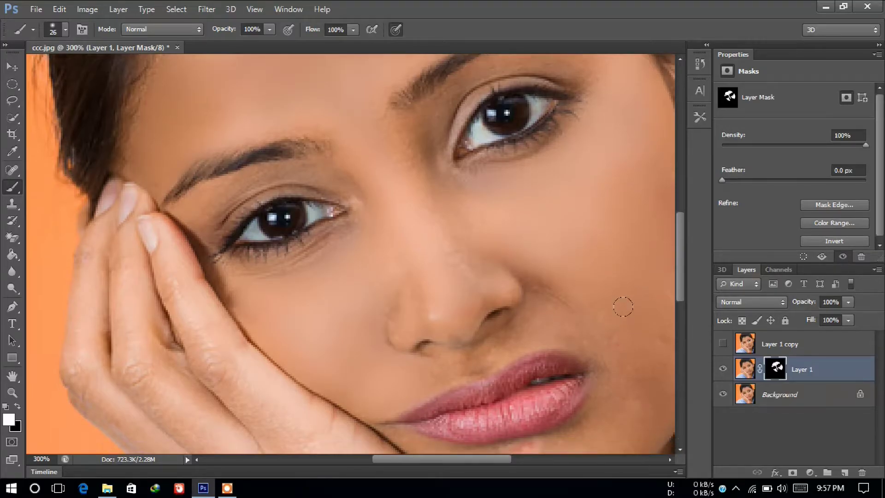
Step: Paint the mask over the outer cheek and jaw below the earring and over the chin, keeping the lips sharp
drag(480, 460, 512, 463)
mouse_move(474, 178)
mouse_down()
mouse_move(525, 218)
mouse_move(500, 249)
mouse_up()
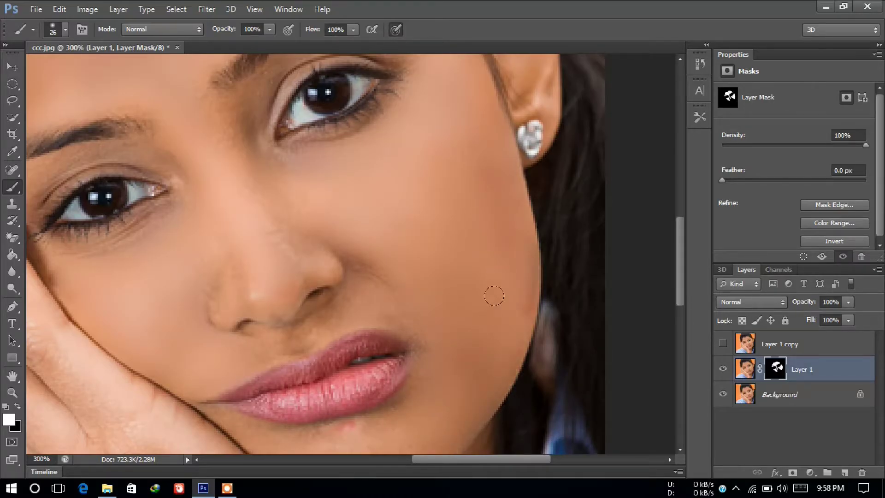
scroll(479, 270, down, 5)
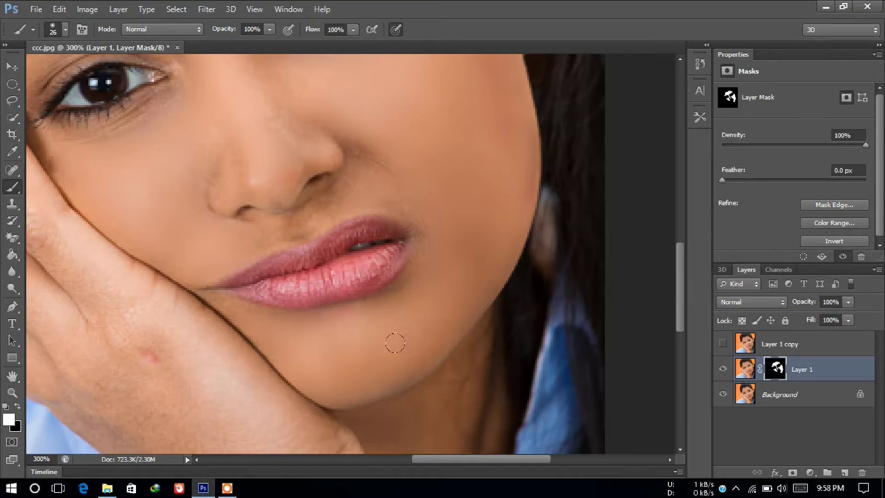
scroll(405, 321, up, 4)
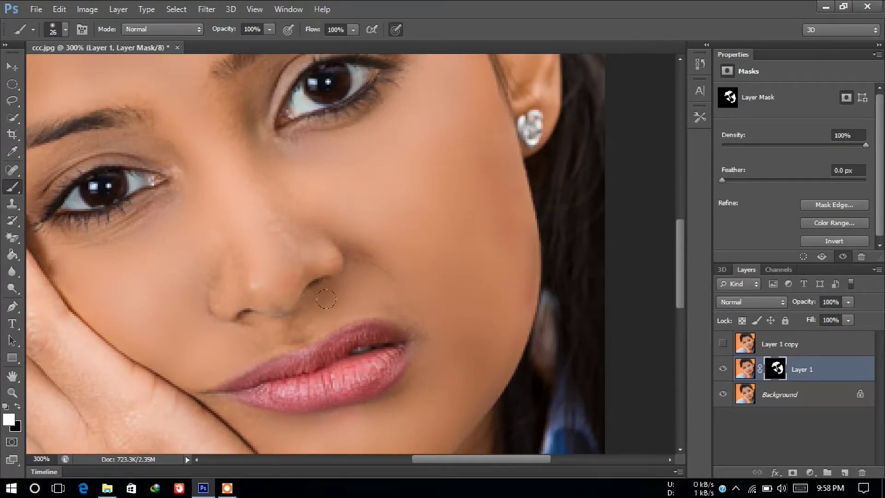
Step: Reduce the brush size to 17 px and paint the mask below the nose and around the eyelid and temple on the earring side
right_click(364, 280)
drag(410, 320, 399, 322)
click(350, 298)
scroll(228, 122, up, 3)
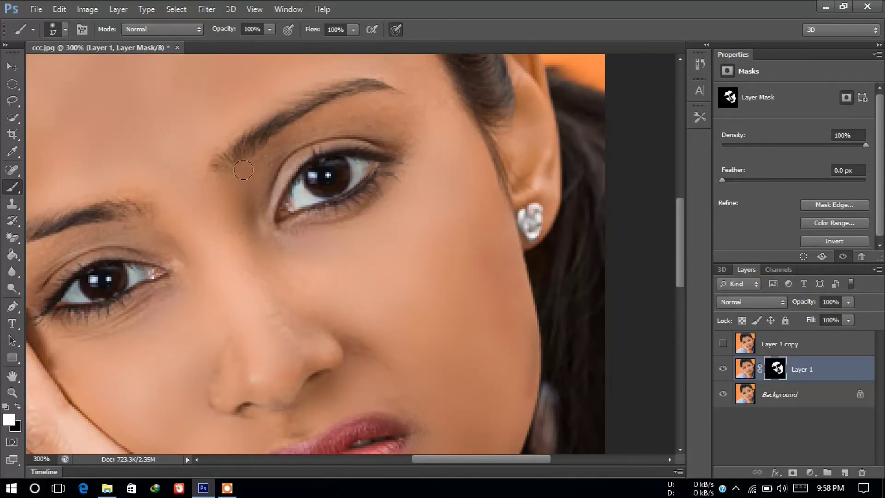
mouse_move(260, 155)
mouse_down()
mouse_move(343, 109)
mouse_move(373, 106)
mouse_move(418, 126)
mouse_move(357, 115)
mouse_move(406, 135)
mouse_up()
scroll(408, 134, up, 2)
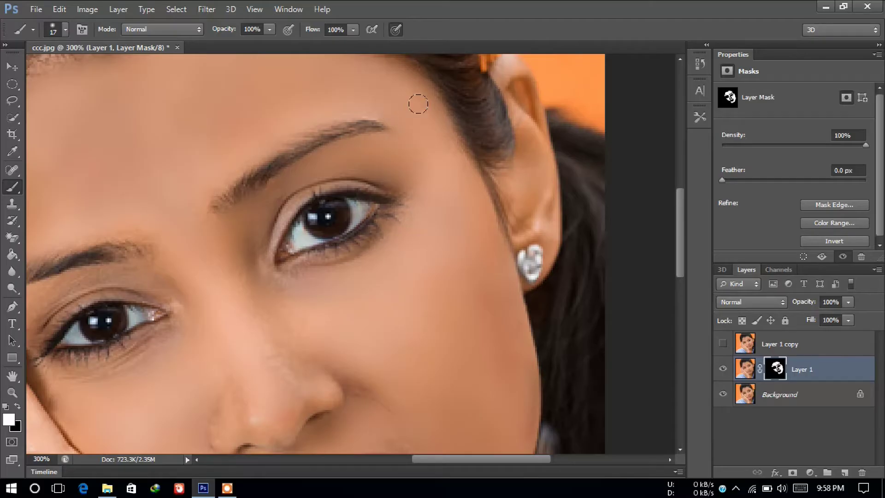
scroll(421, 283, up, 1)
scroll(392, 294, down, 1)
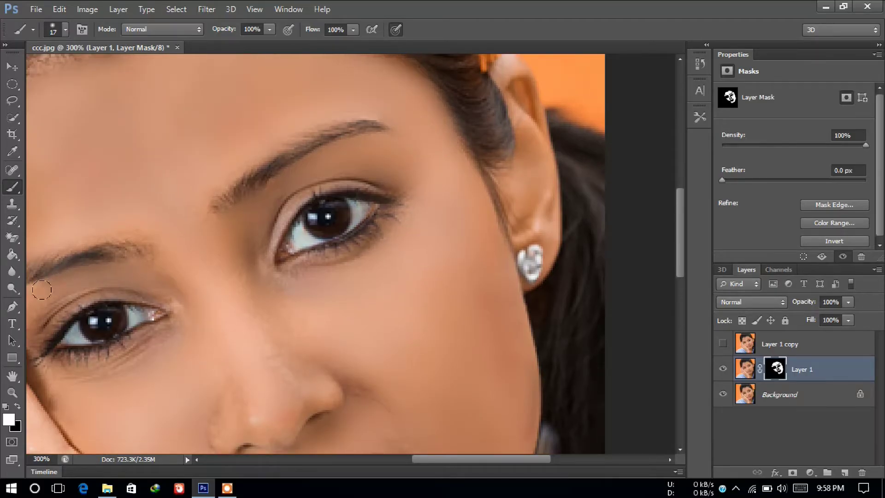
Step: Paint the mask over the skin around the eye beside the hand and between the nose and upper lip
scroll(207, 387, up, 4)
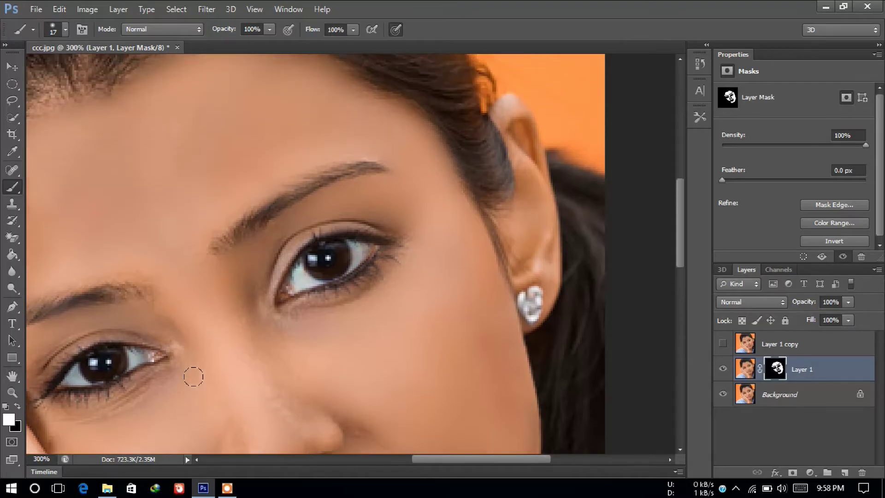
drag(433, 460, 387, 461)
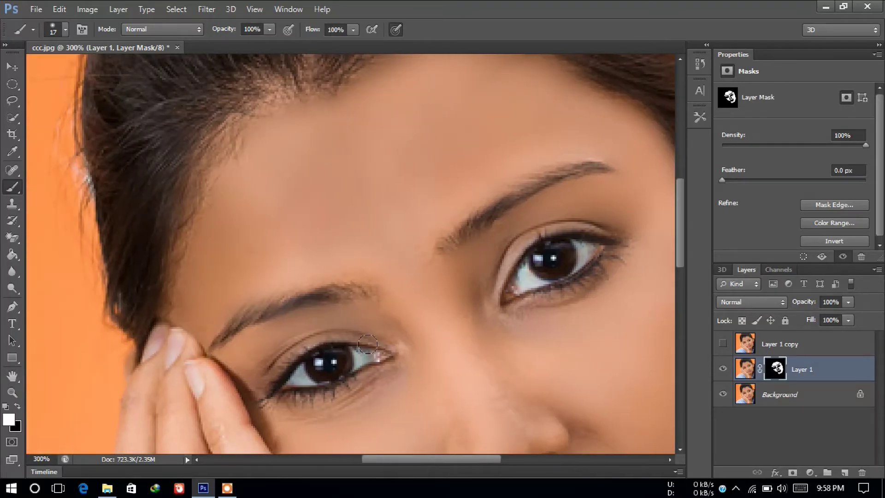
scroll(371, 341, down, 5)
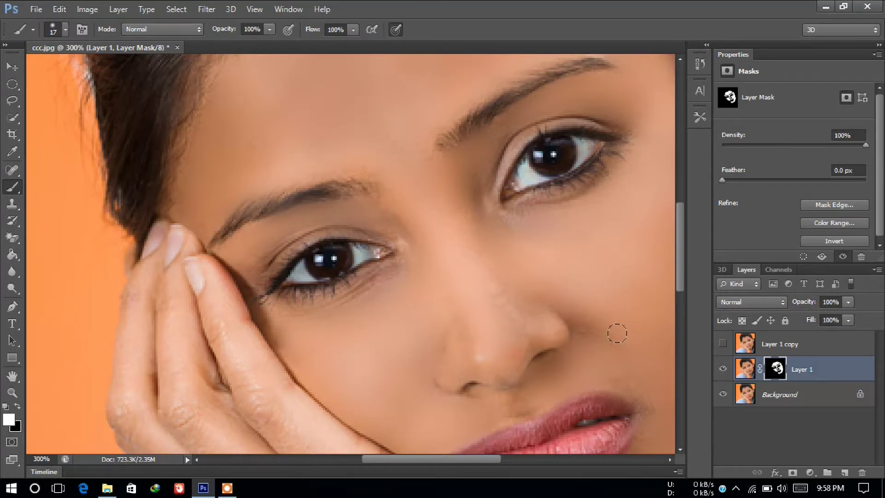
scroll(617, 332, down, 2)
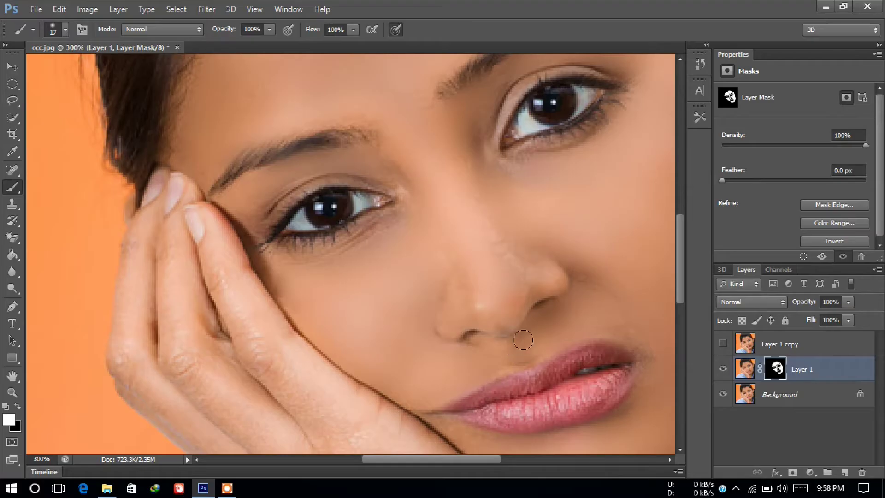
scroll(523, 339, down, 1)
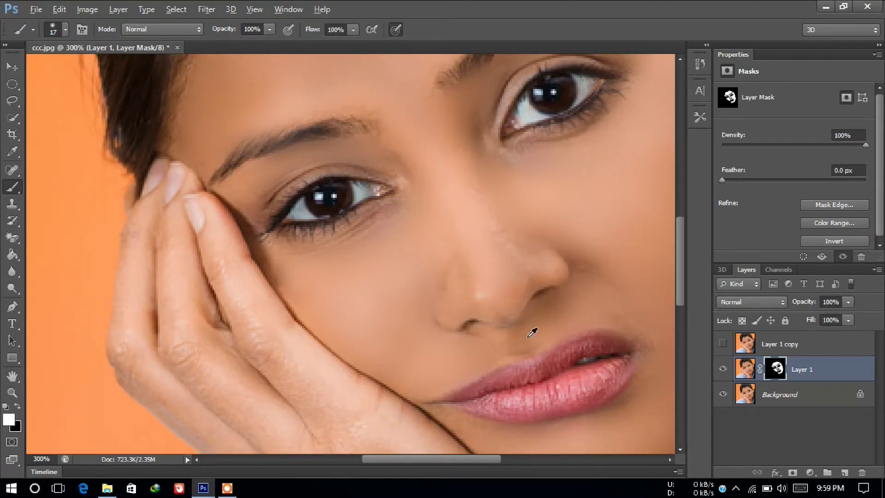
Step: Return to 100% view and lower Layer 1's opacity to 54%
ctrl+alt+click(528, 338)
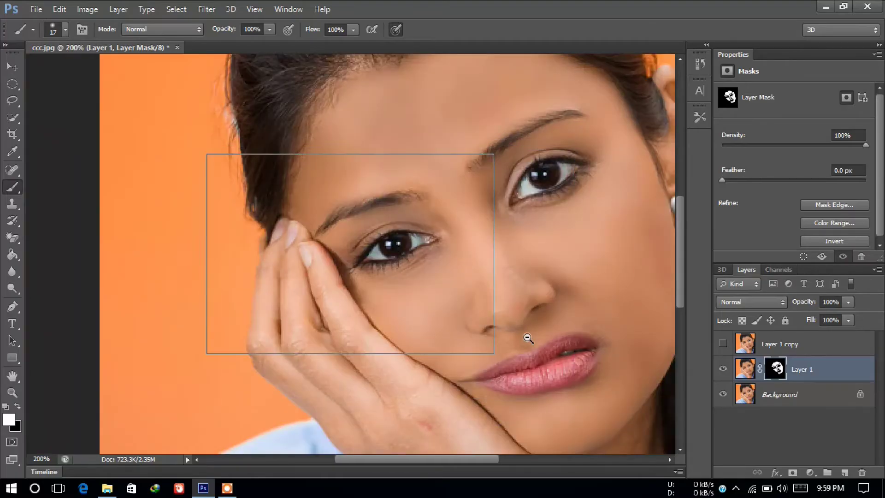
ctrl+alt+click(528, 338)
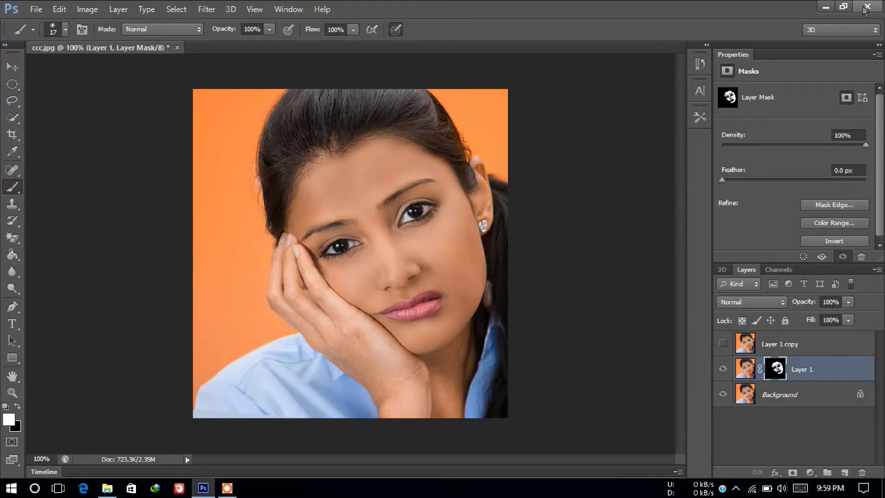
click(843, 7)
click(778, 21)
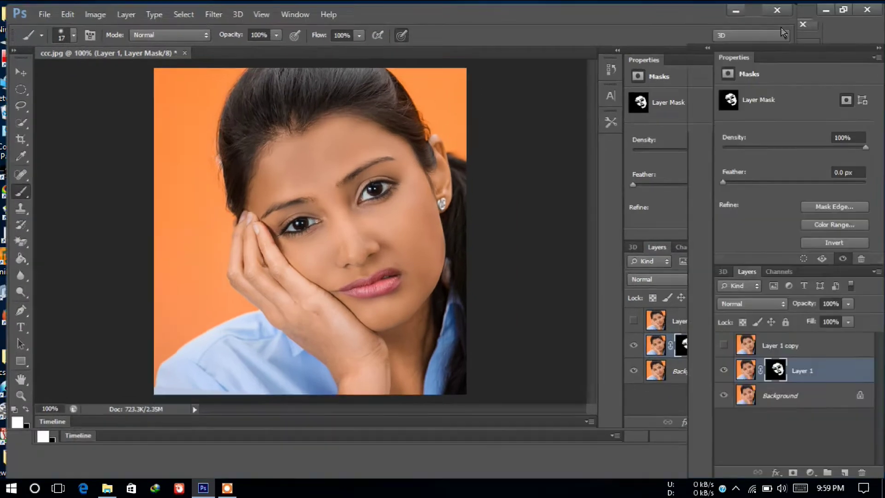
click(848, 302)
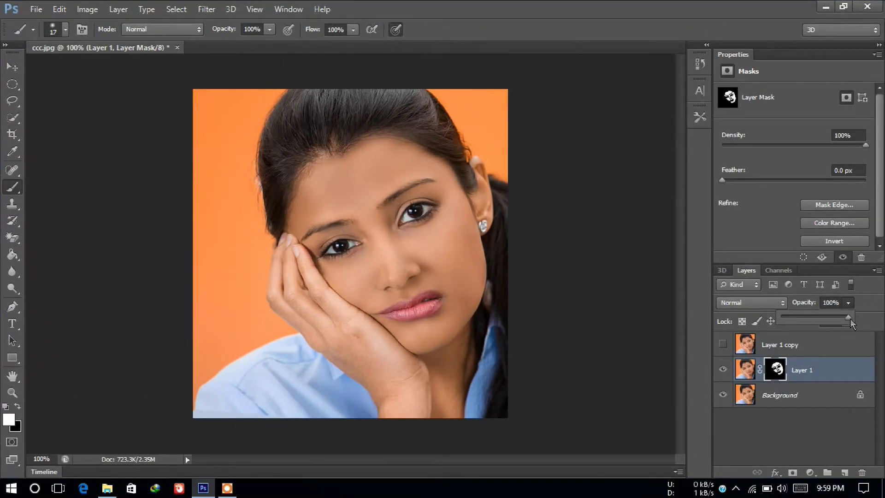
drag(846, 317, 837, 316)
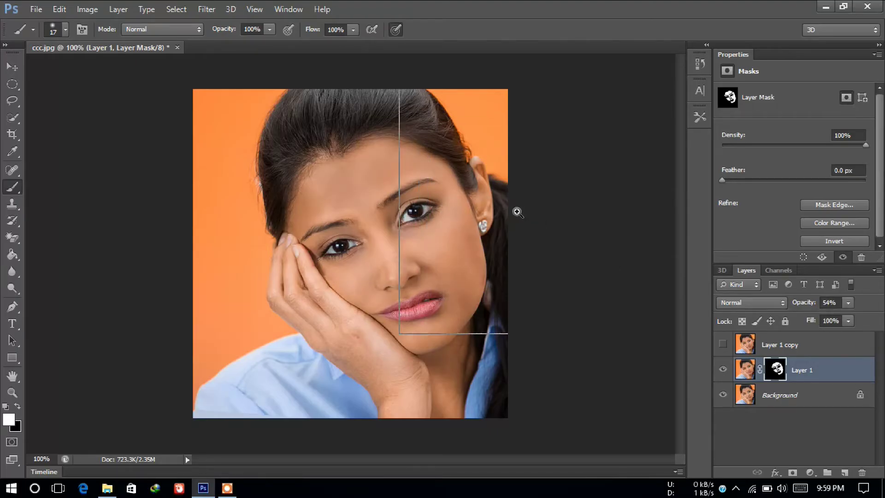
Step: Examine the smoothed skin around the eyes, nose and cheeks at 300% view
ctrl+click(512, 210)
ctrl+click(446, 234)
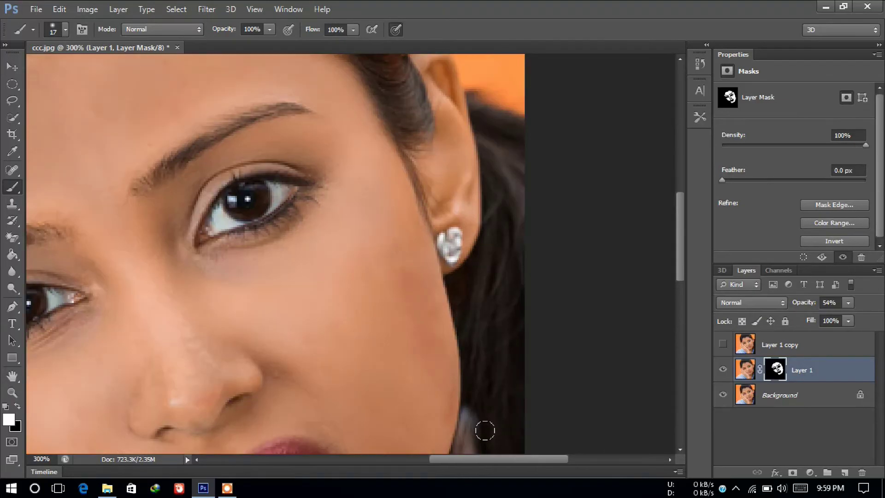
drag(502, 460, 444, 459)
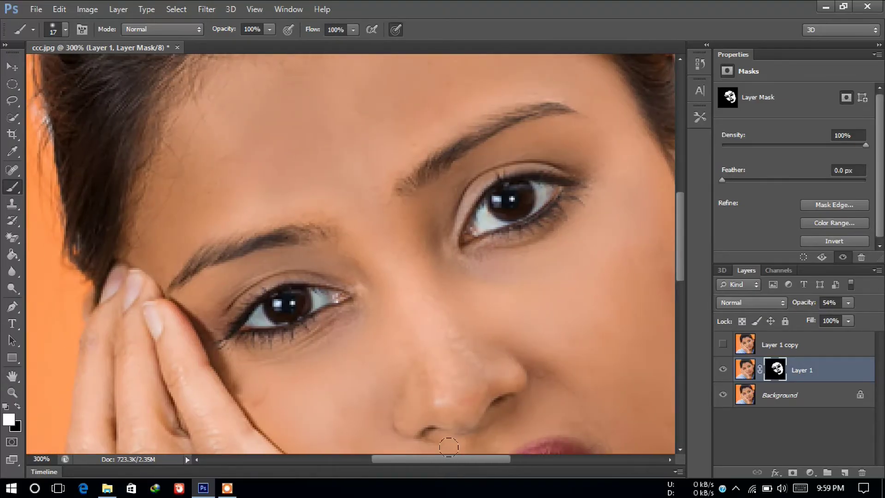
ctrl+alt+click(446, 357)
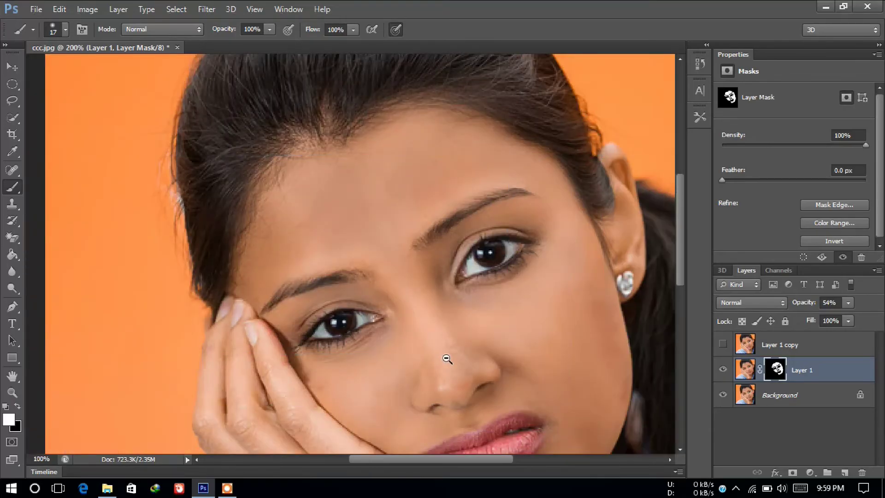
ctrl+alt+click(446, 357)
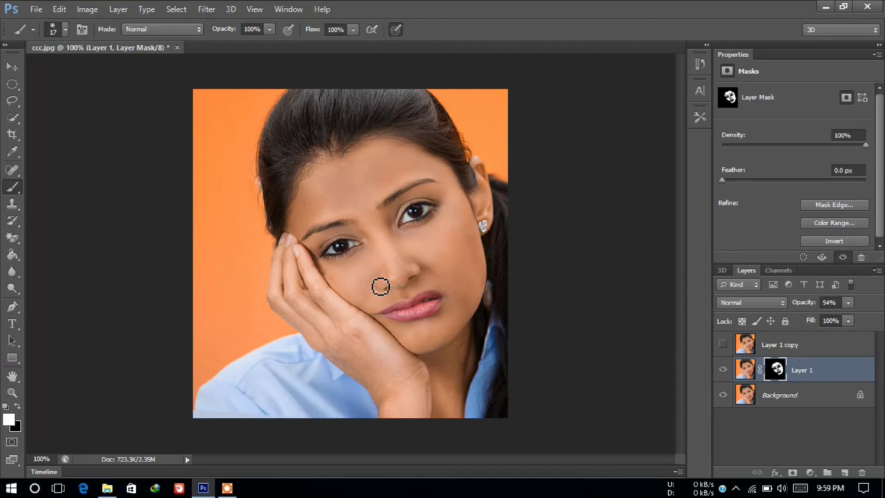
Step: Save the retouched portrait as a JPEG copy named ccc.jpg on the Desktop, replacing the existing file and accepting the JPEG options
click(36, 11)
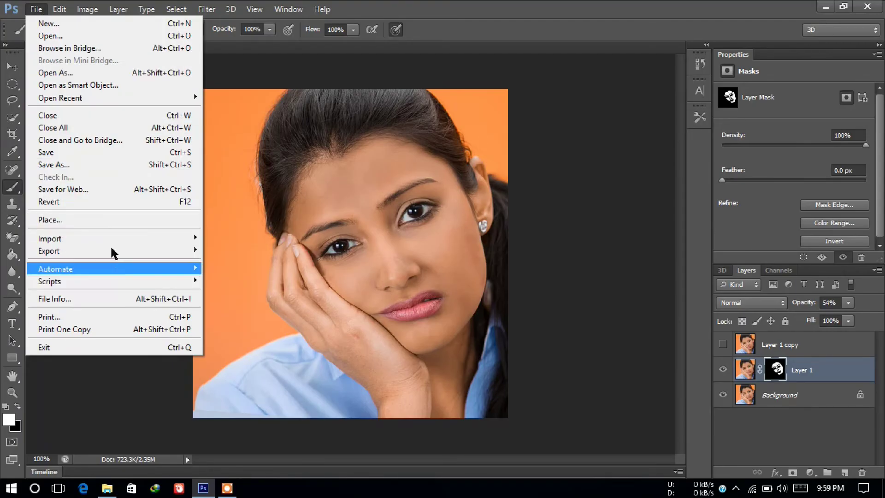
click(94, 165)
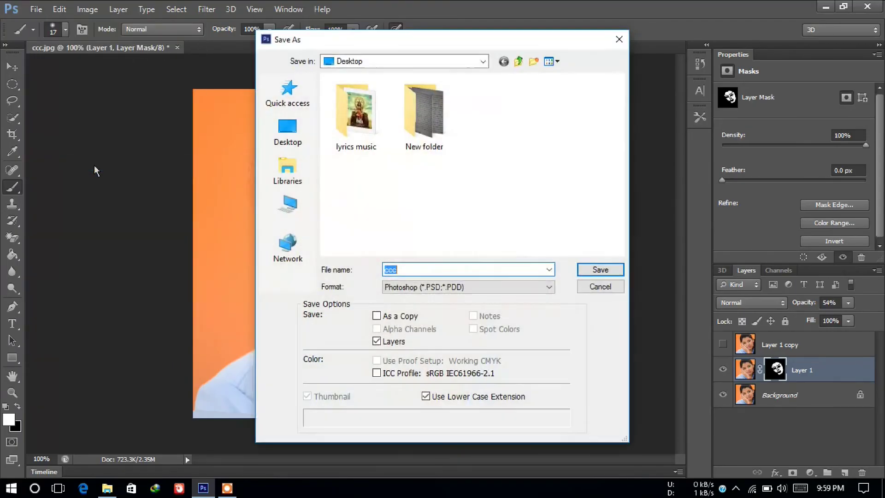
click(285, 136)
click(455, 269)
text(hhh)
click(461, 287)
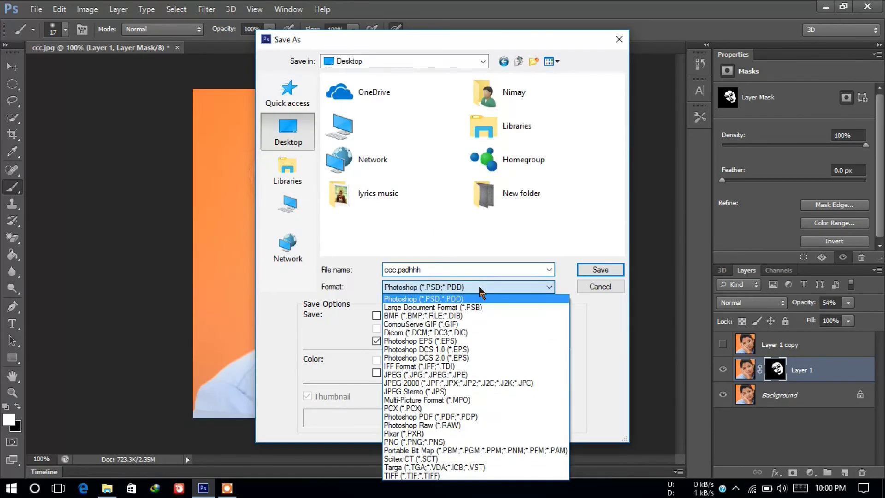
click(460, 375)
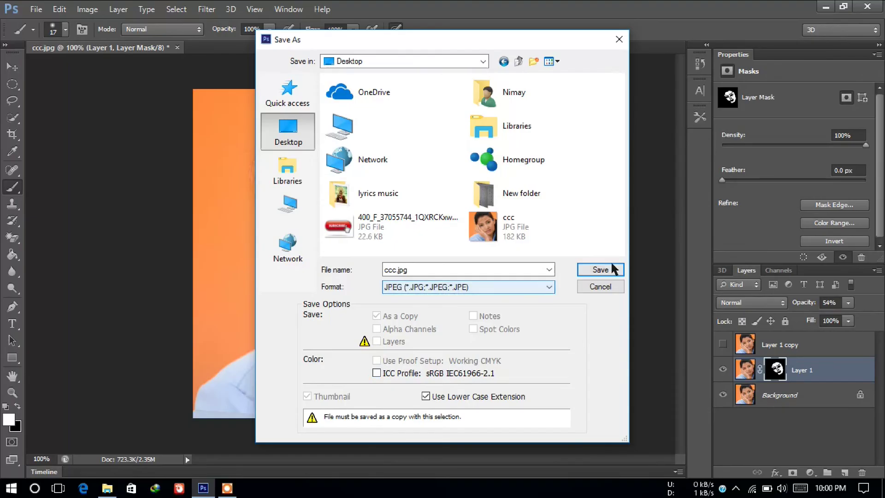
click(600, 271)
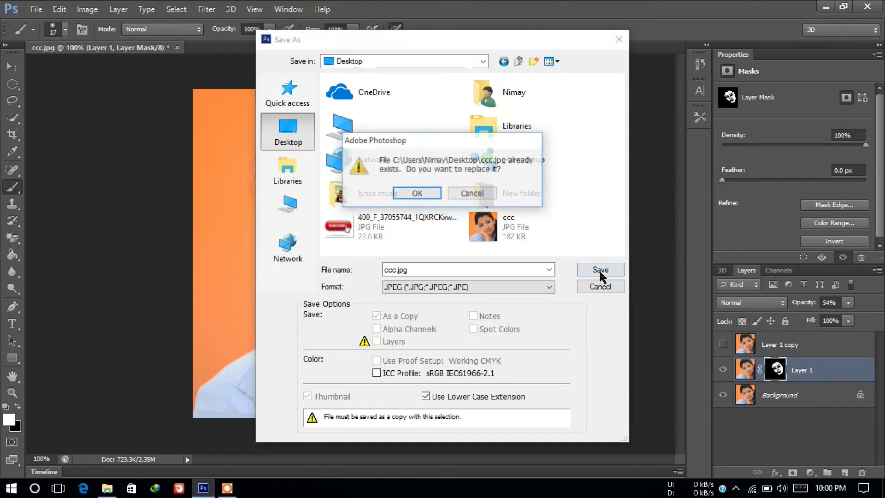
click(424, 201)
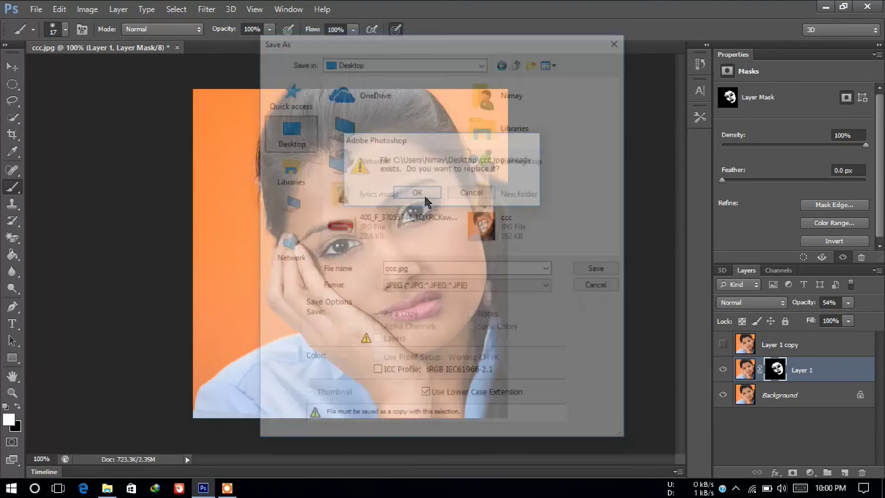
click(504, 121)
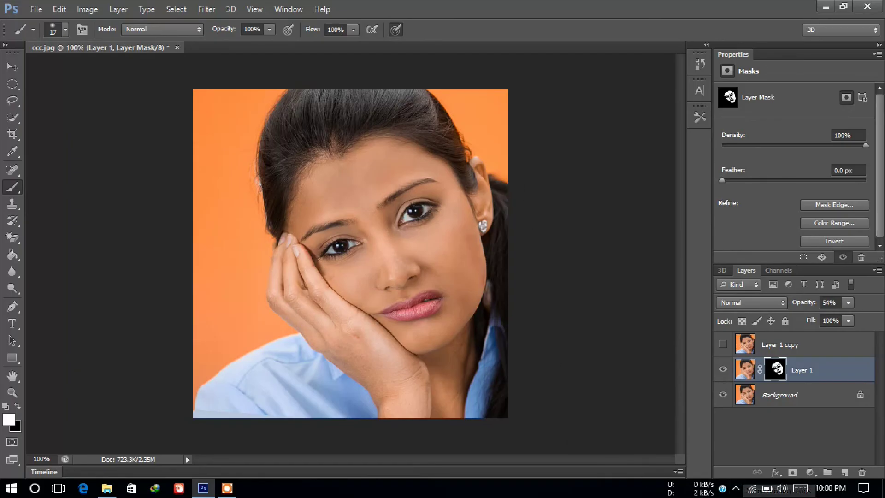
click(227, 487)
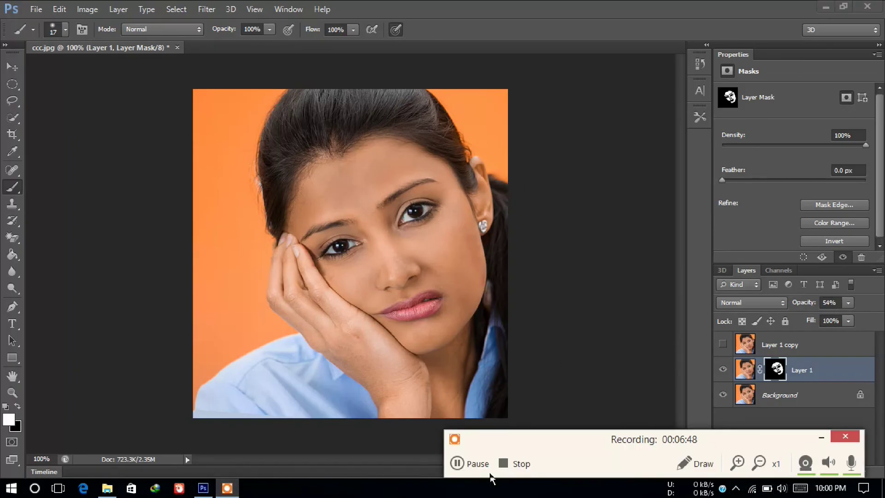